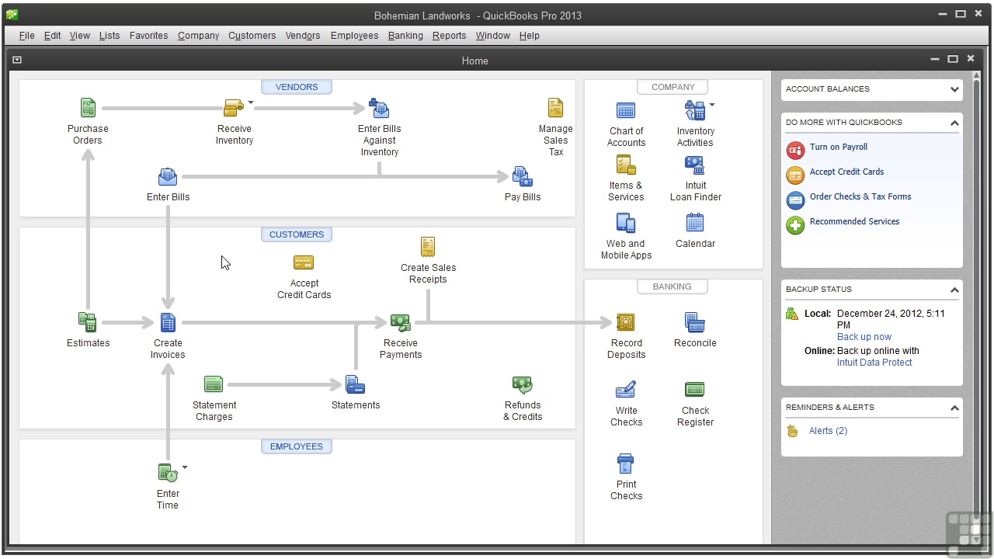
Start a received payment for the customer whose outstanding balance is 886.00.
click(262, 41)
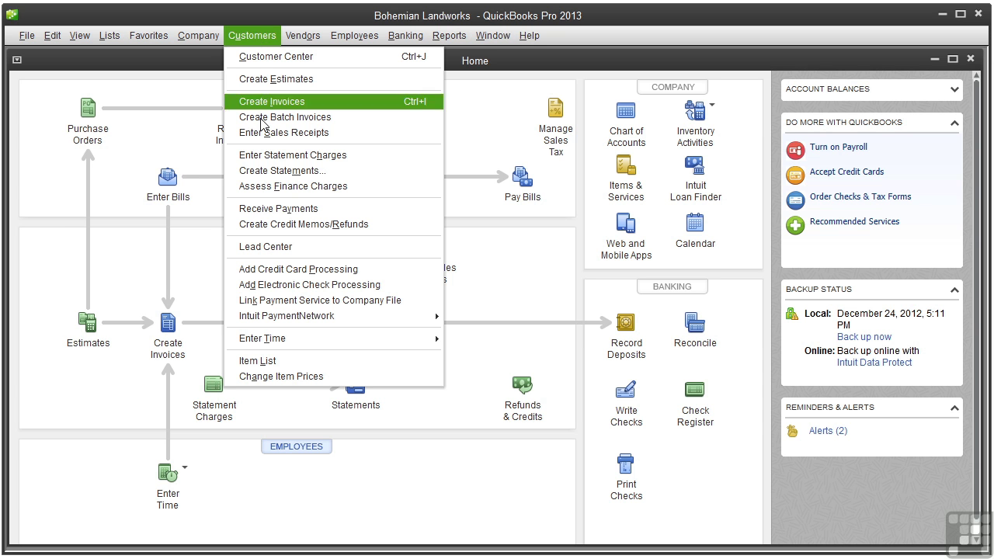
click(262, 208)
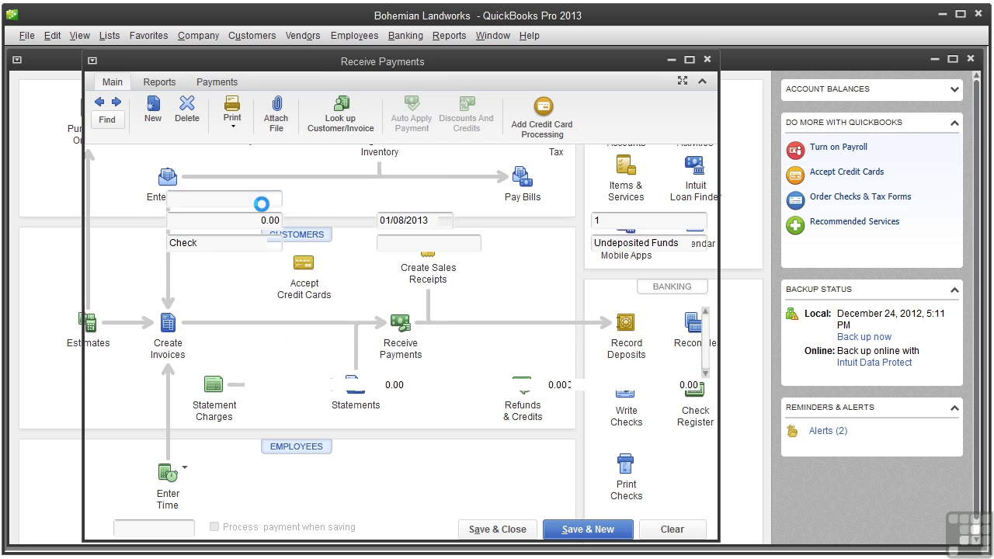
click(276, 200)
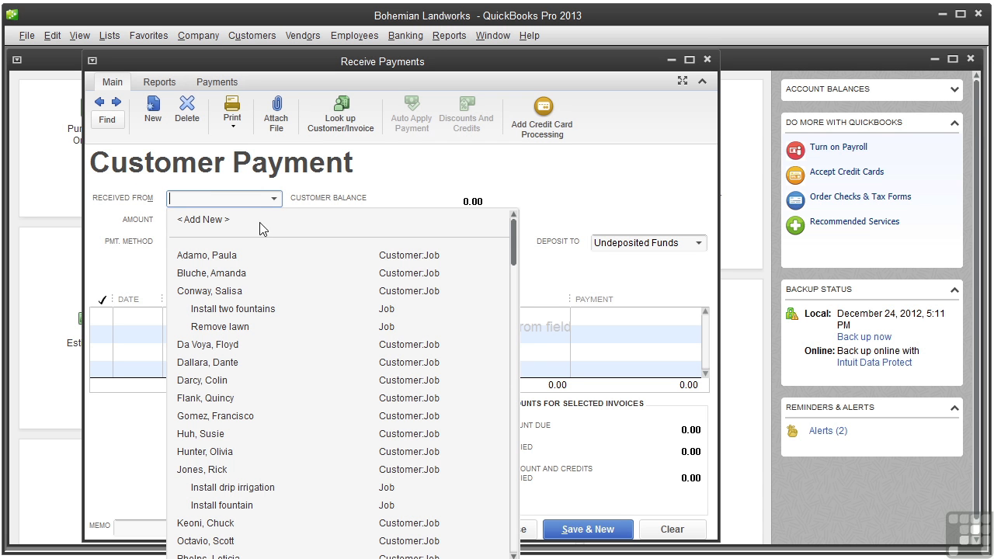
click(207, 362)
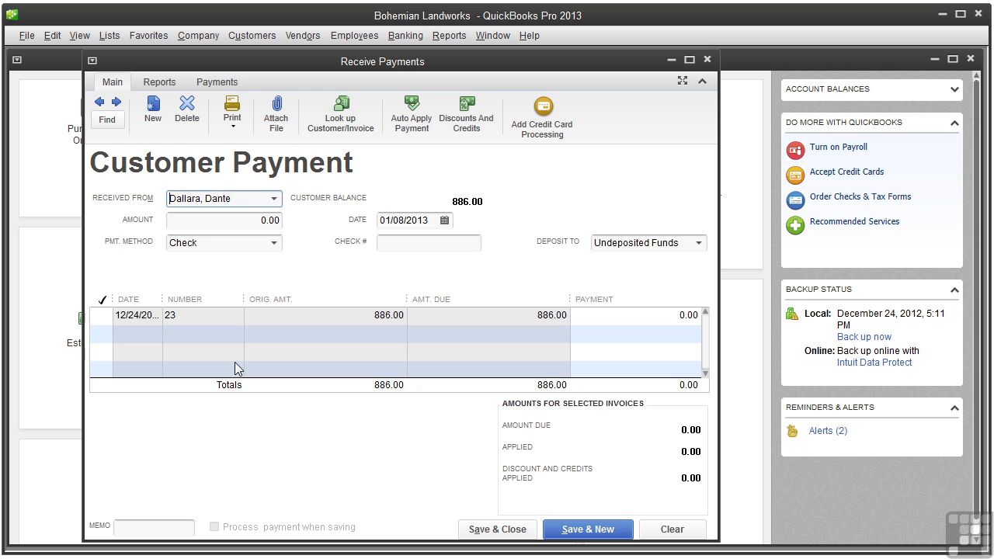
Set the payment amount to 900.00 and the check number to 456.
click(260, 222)
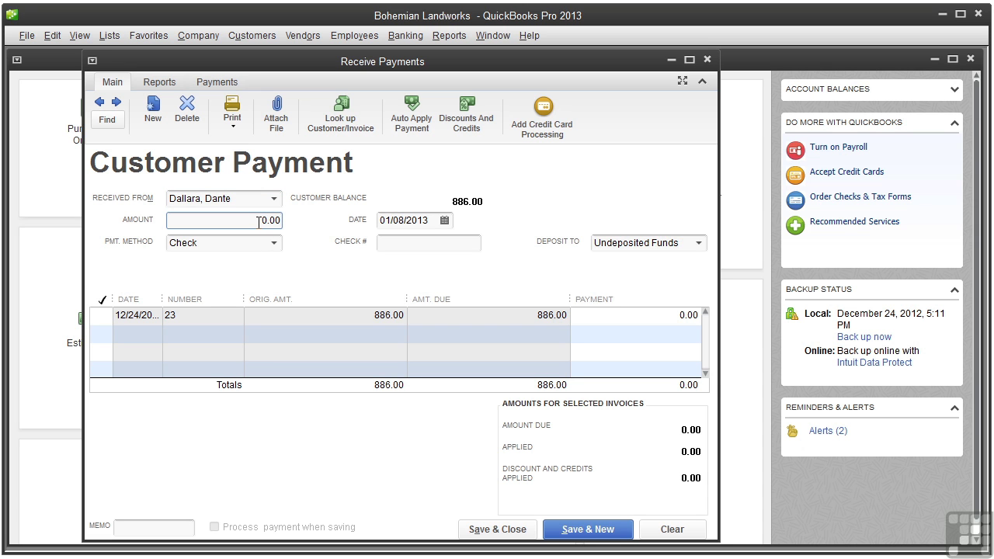
text(90)
key(Tab)
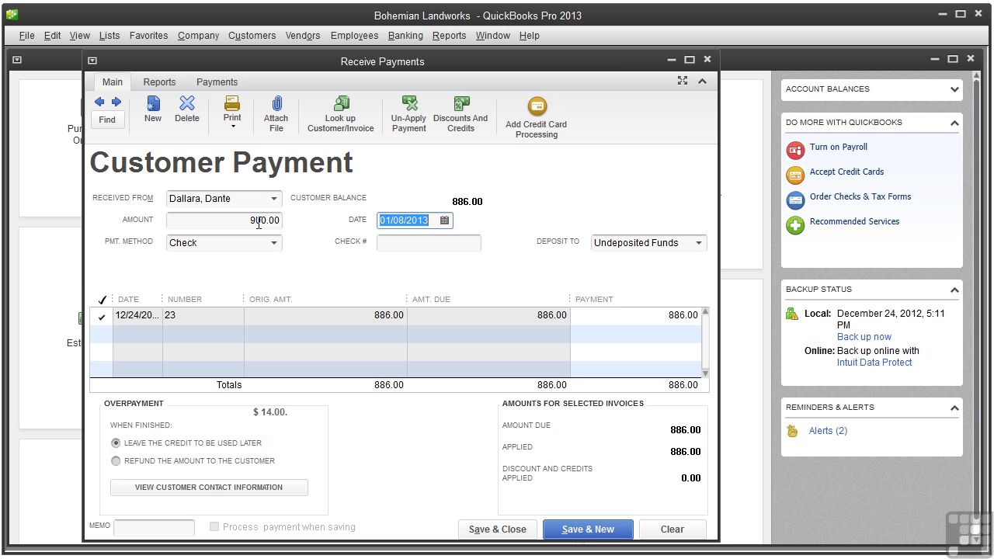
click(393, 243)
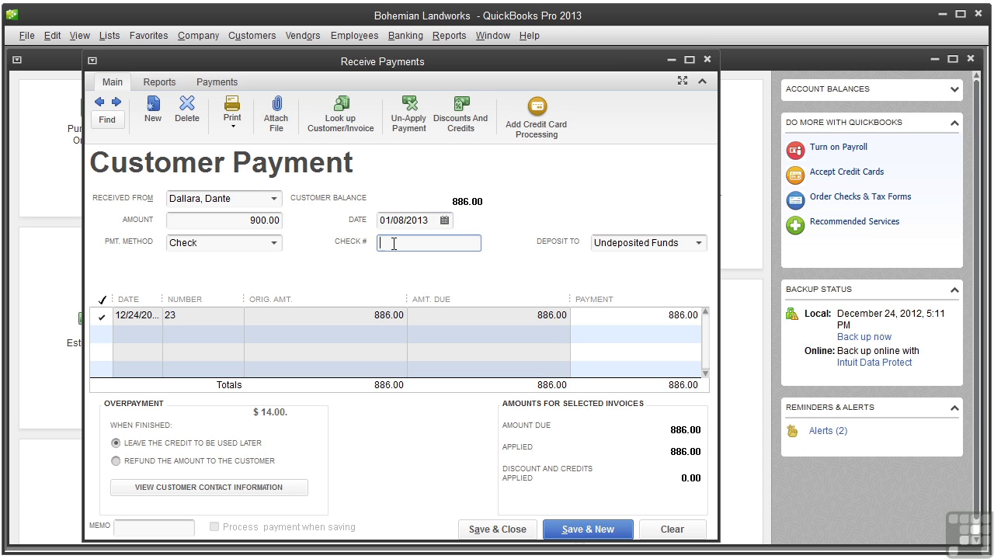
text(456)
Leave the overpayment as a credit to be used later, and save the payment so a new blank one opens.
click(117, 462)
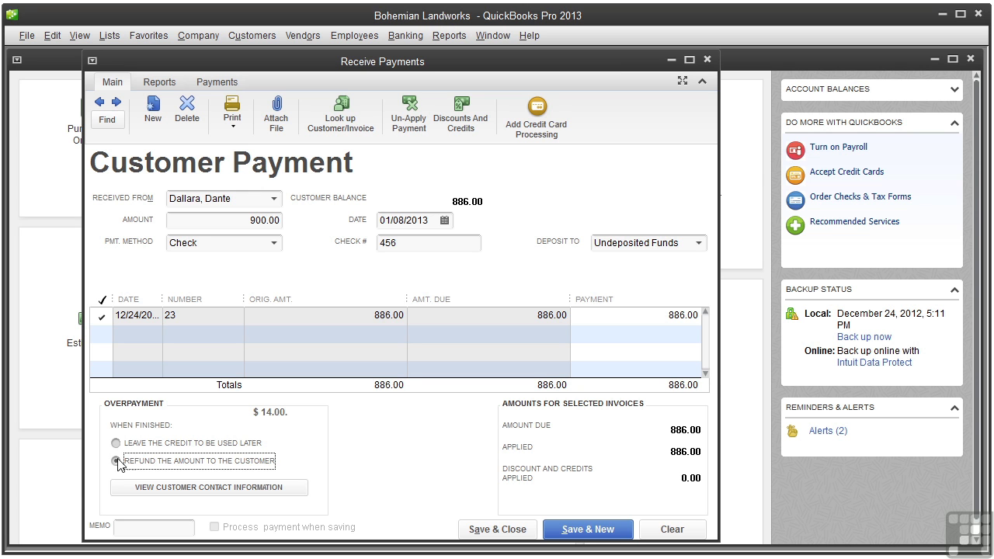
click(115, 444)
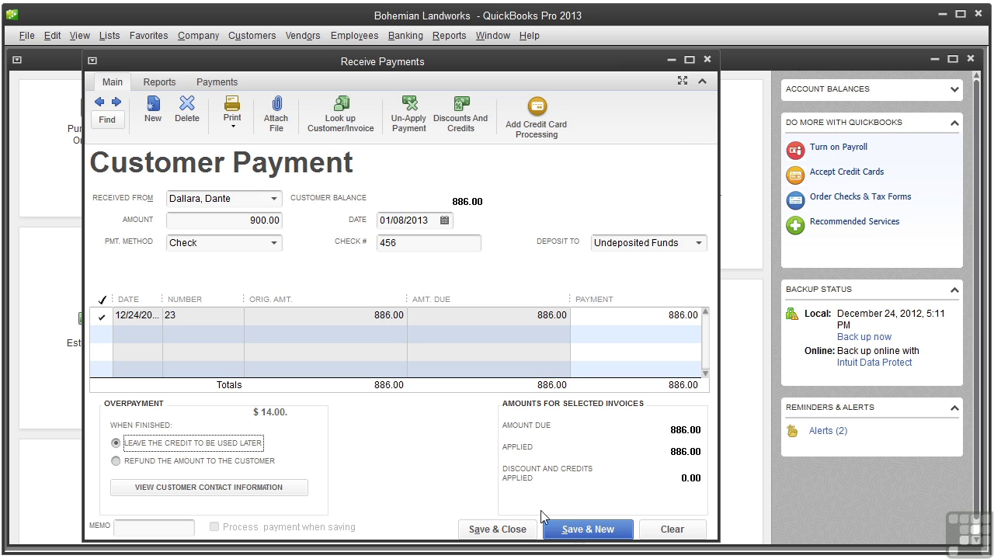
click(597, 533)
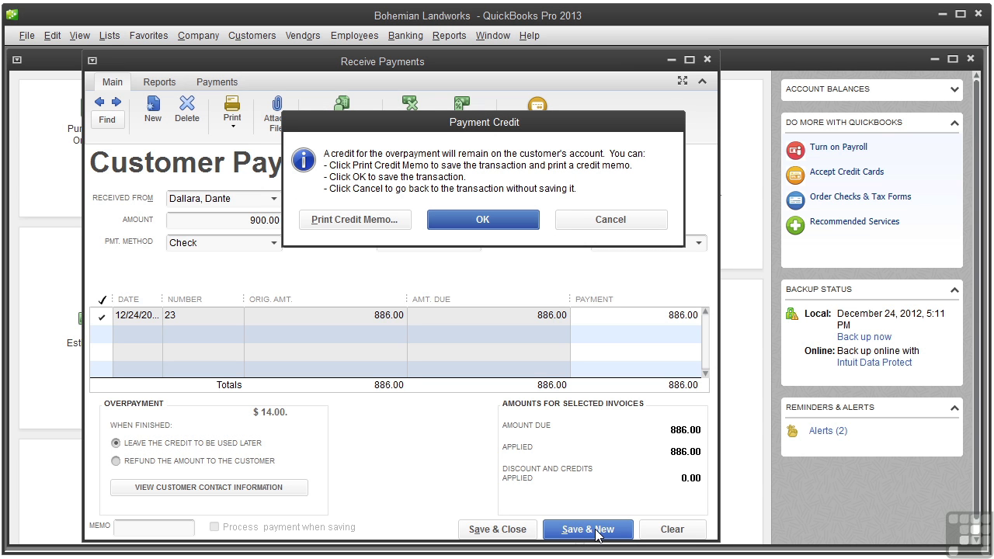
click(484, 223)
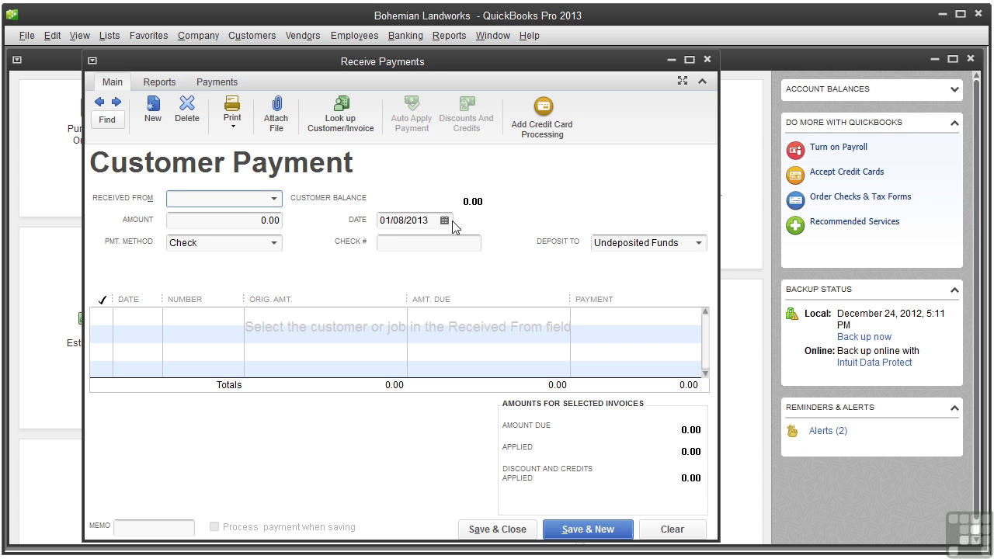
Enter a 475.00 payment with check number 7689 from the customer whose outstanding balance is 1,080.00.
click(275, 199)
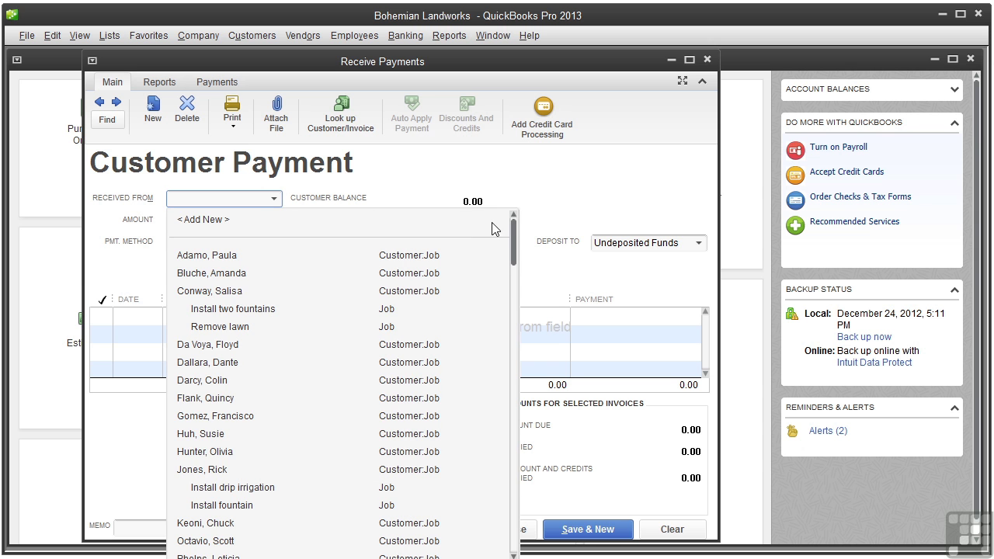
scroll(514, 239, down, 2)
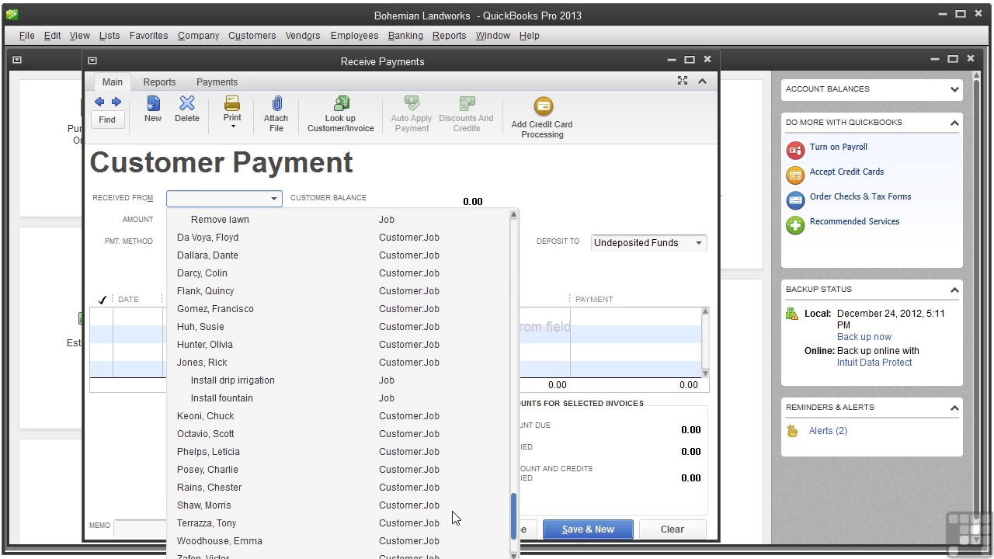
click(270, 485)
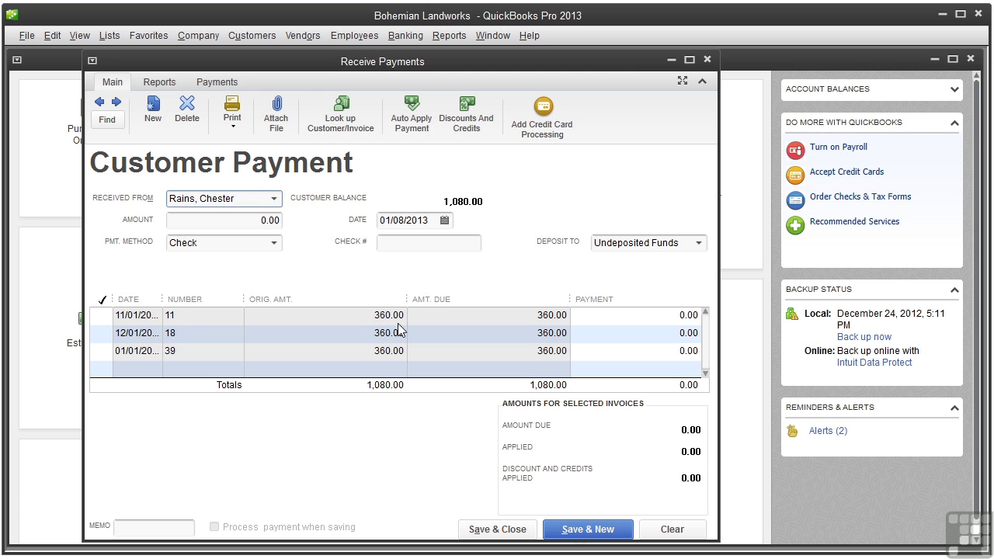
click(263, 222)
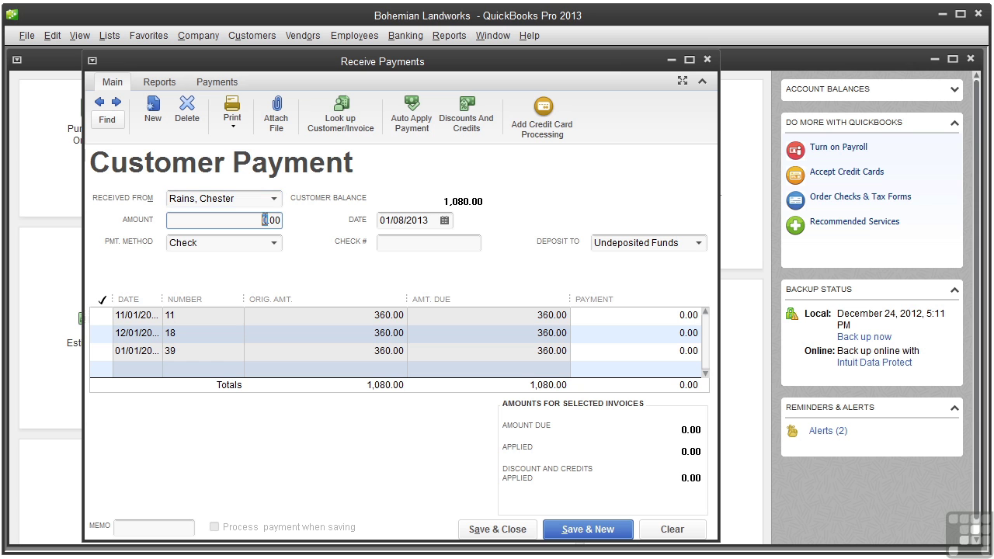
text(475)
key(Tab)
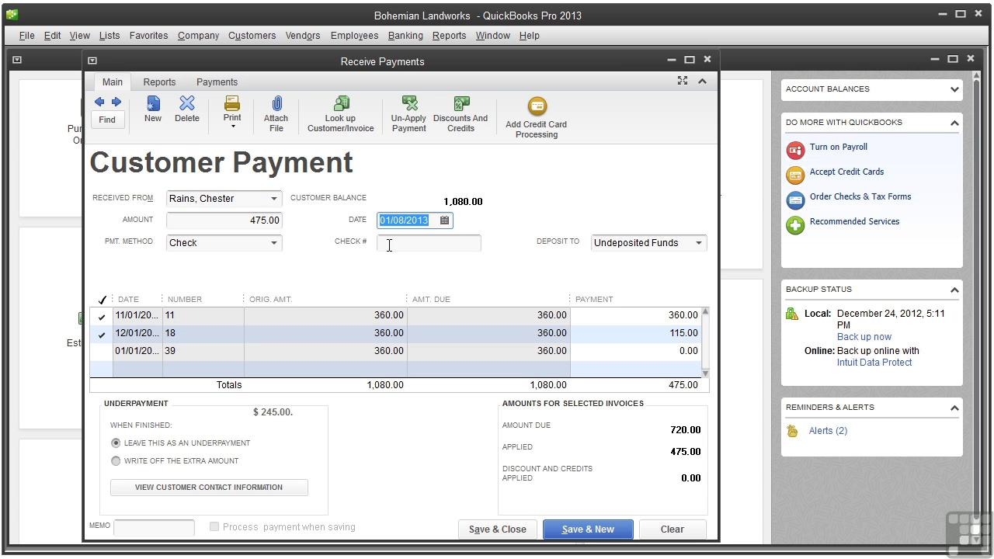
click(389, 245)
text(7689)
key(Tab)
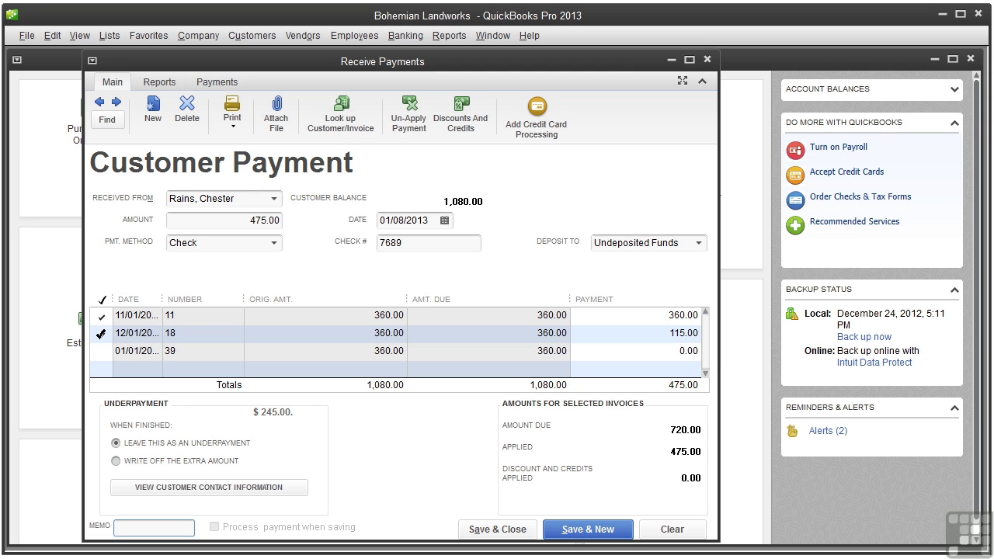
Deselect and reselect invoice 18 for this payment, and save and close the payment.
click(101, 334)
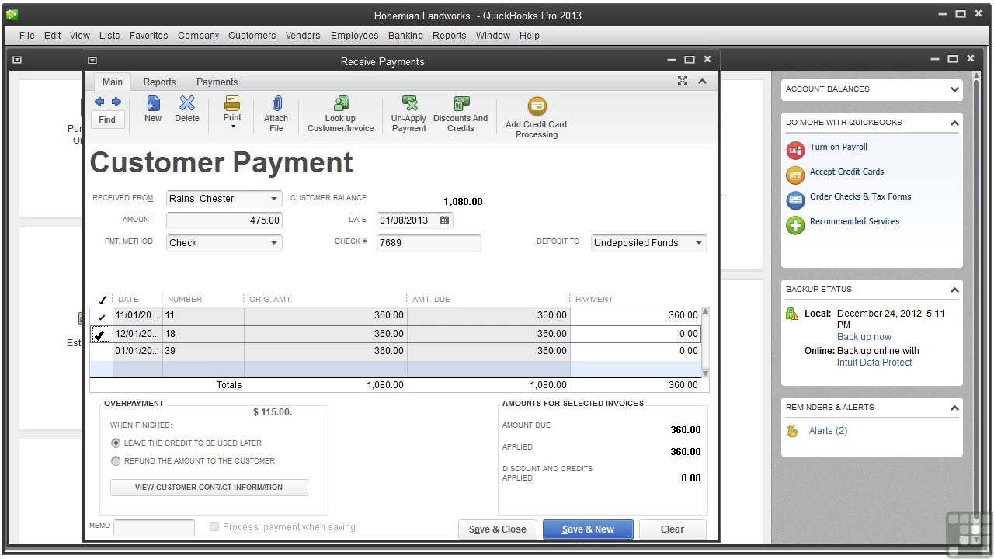
click(101, 334)
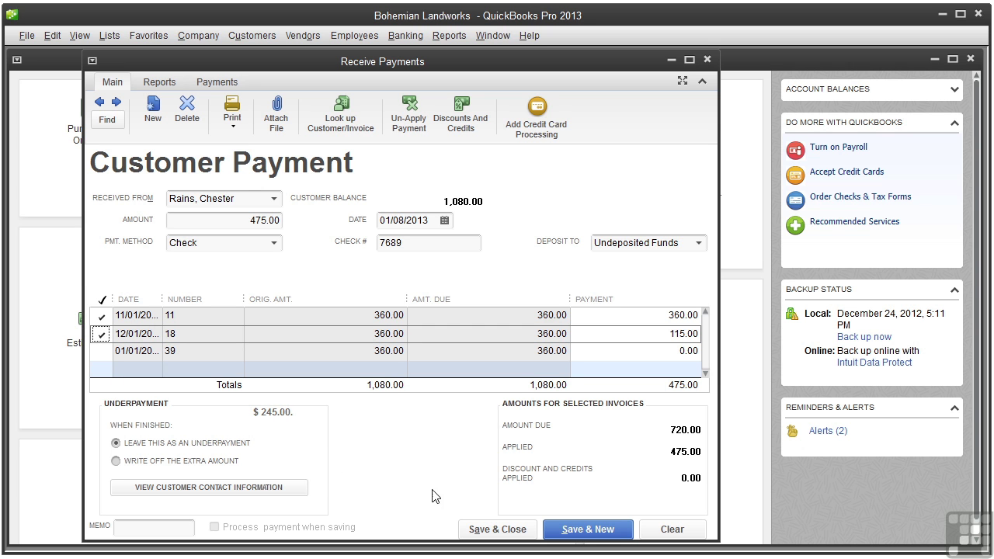
click(504, 534)
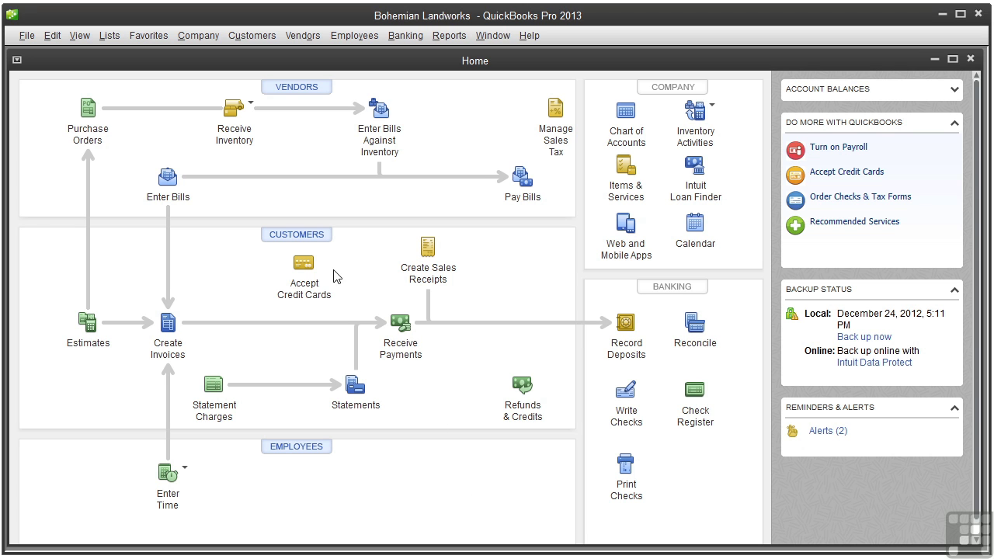
Find the Shaw Dental Group customer in the Customer Center and start a received payment for it.
right_click(315, 233)
scroll(238, 300, down, 3)
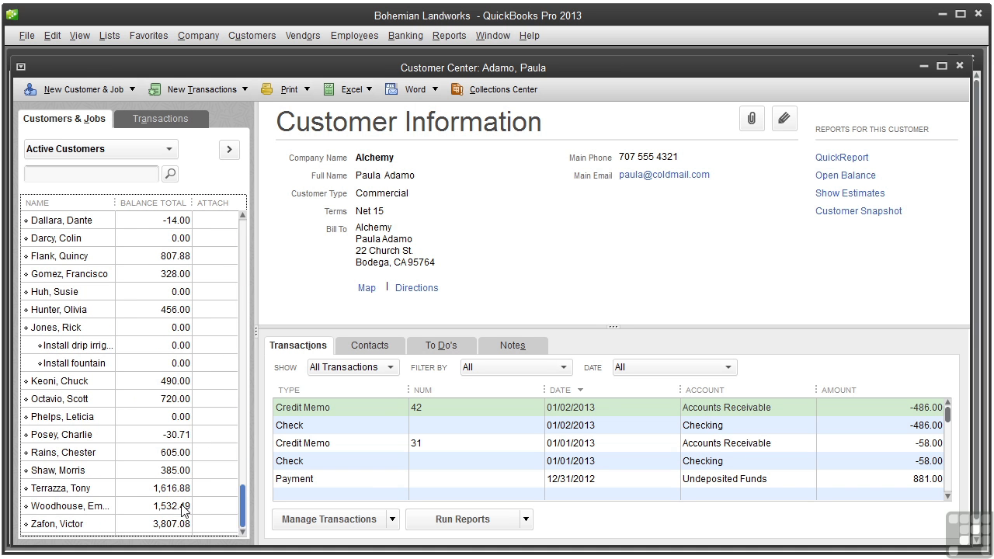
click(99, 473)
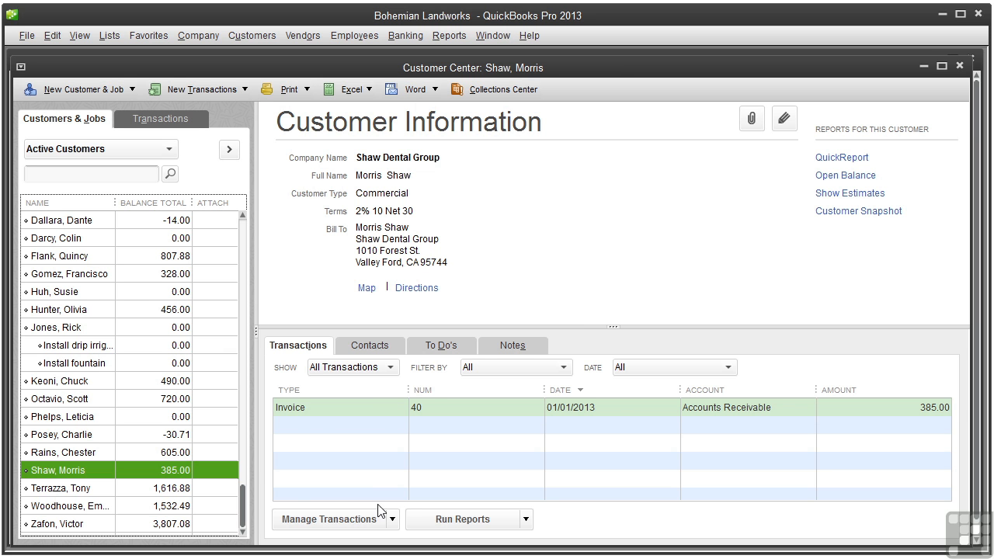
click(392, 526)
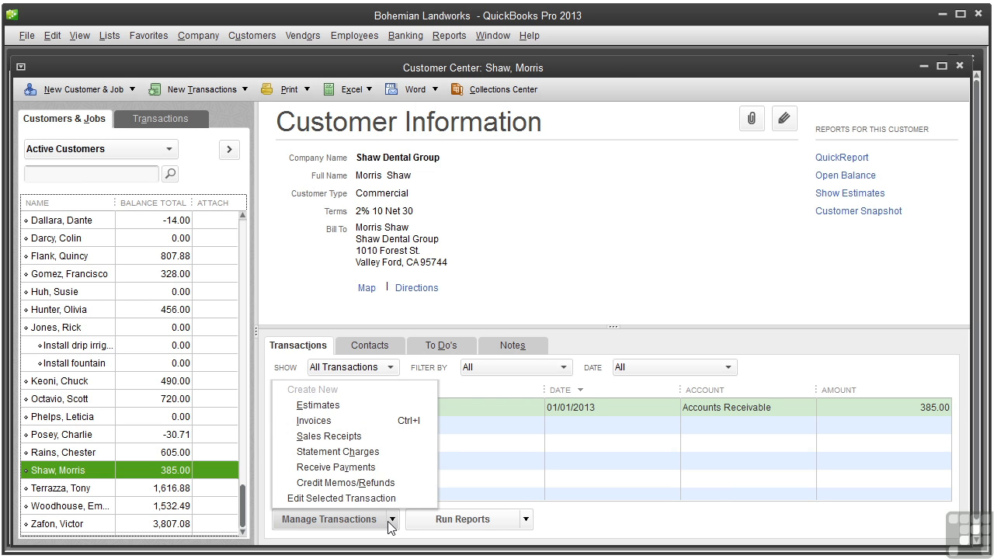
click(392, 466)
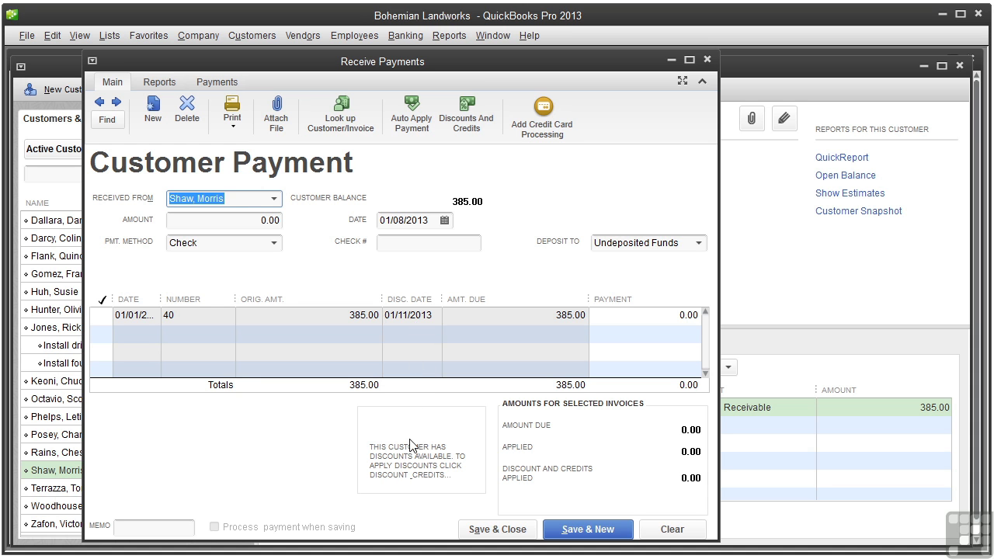
Try applying the suggested 7.70 discount to invoice 40 with the Discounts account, and clear the payment form.
click(468, 113)
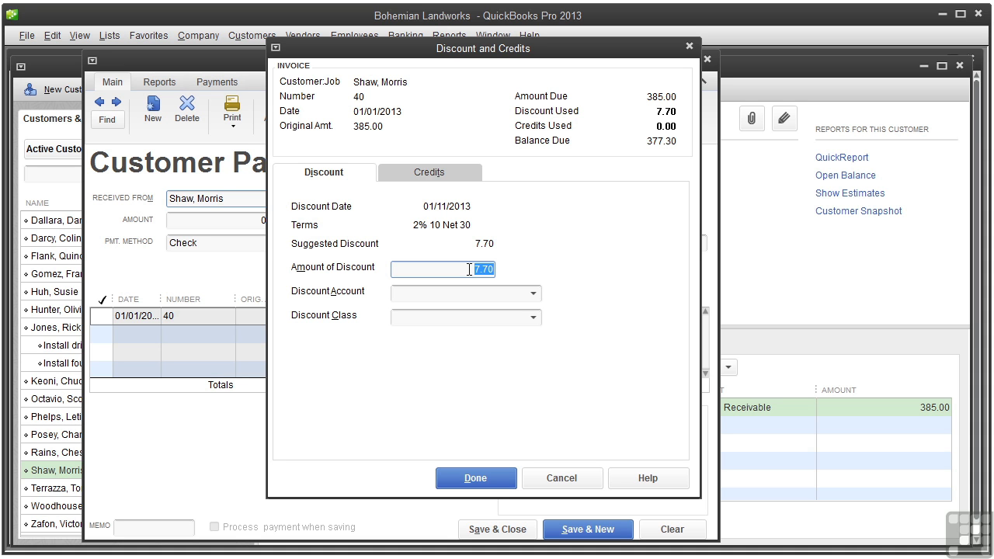
click(536, 294)
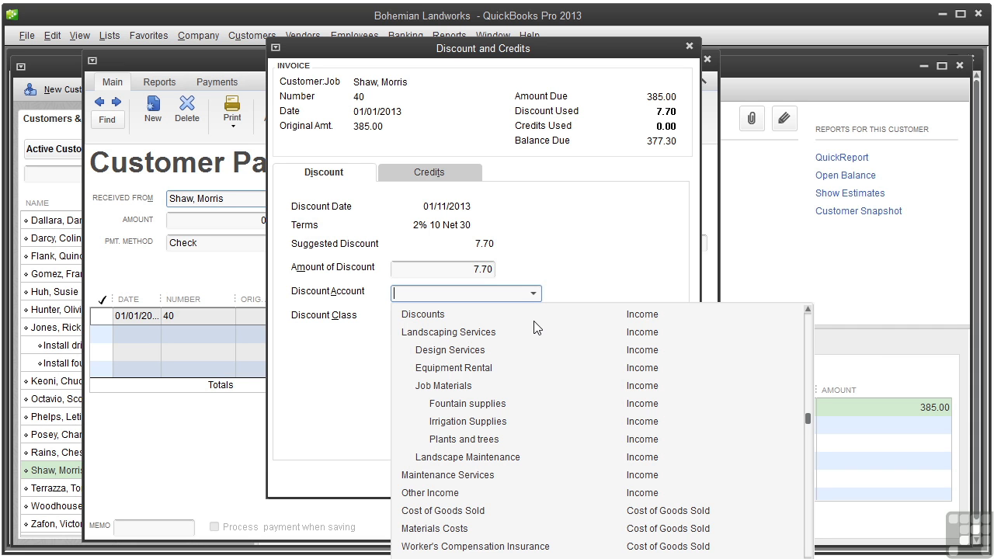
click(535, 314)
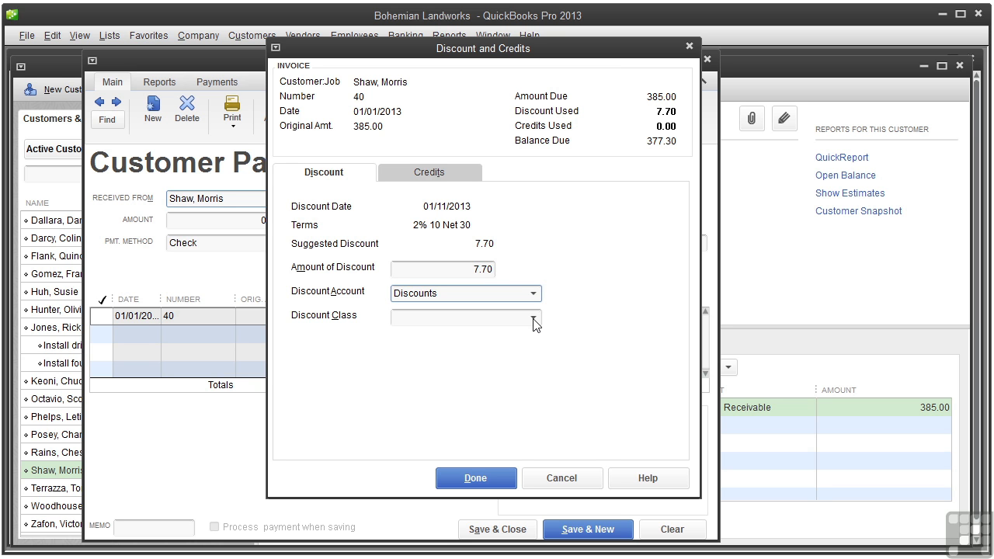
click(472, 478)
click(445, 210)
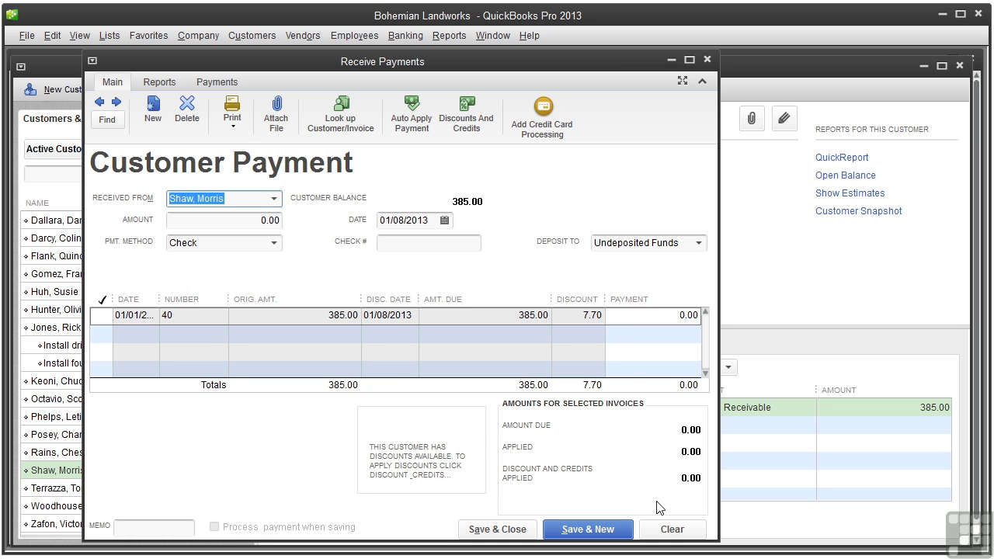
click(673, 530)
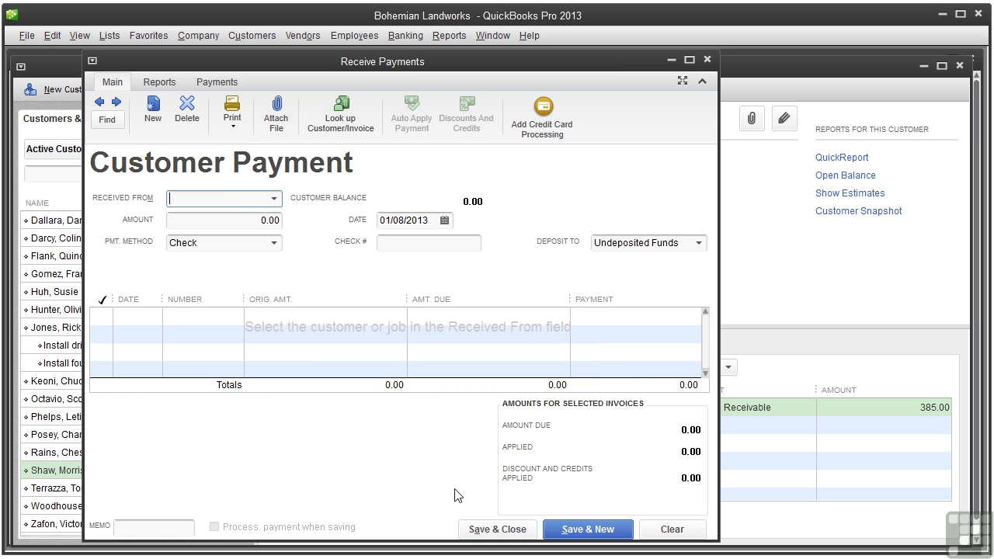
Choose the Shaw Dental Group contact as the payer again and set the payment amount to 377.00.
click(273, 199)
drag(513, 294, 509, 471)
click(256, 524)
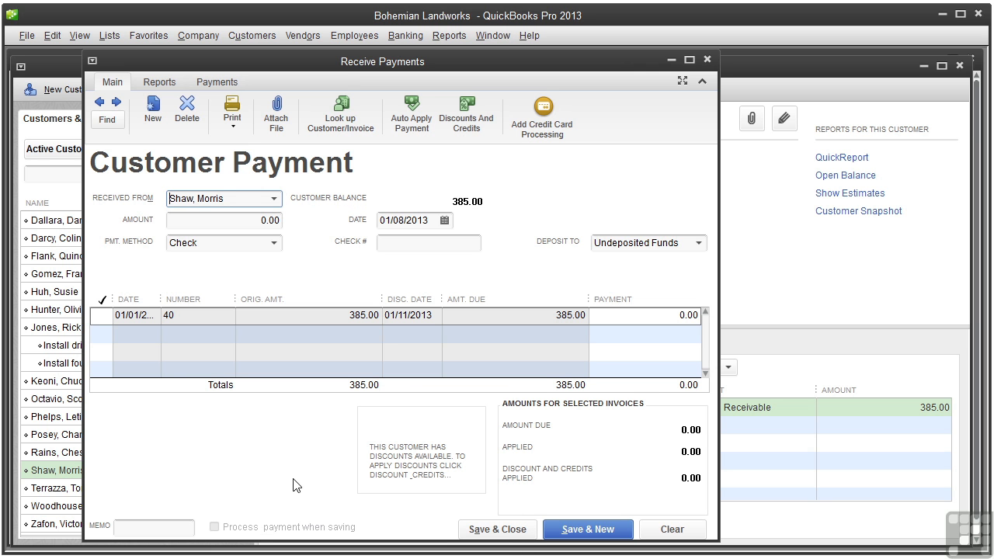
click(264, 222)
double_click(265, 222)
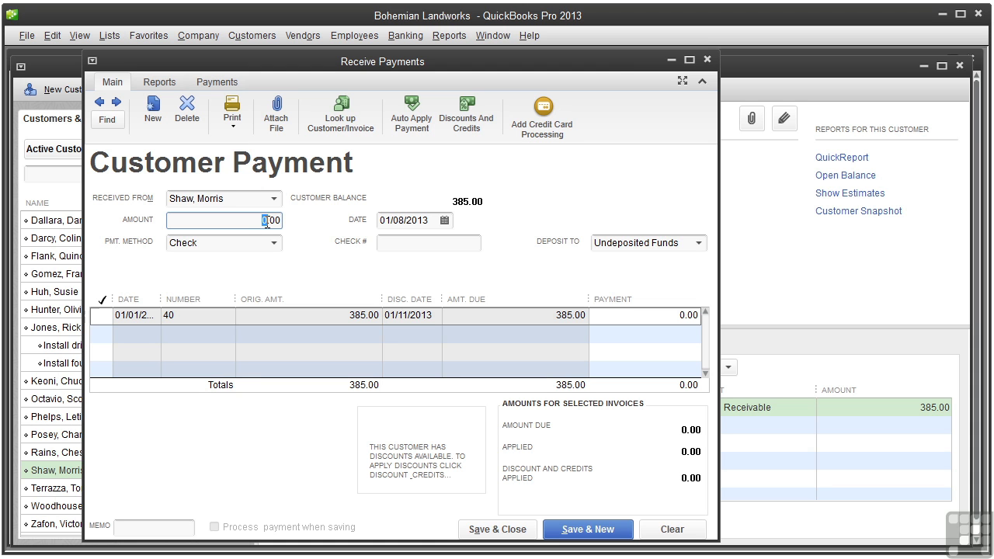
text(377)
Change the payment date to 01/24/2013.
click(444, 220)
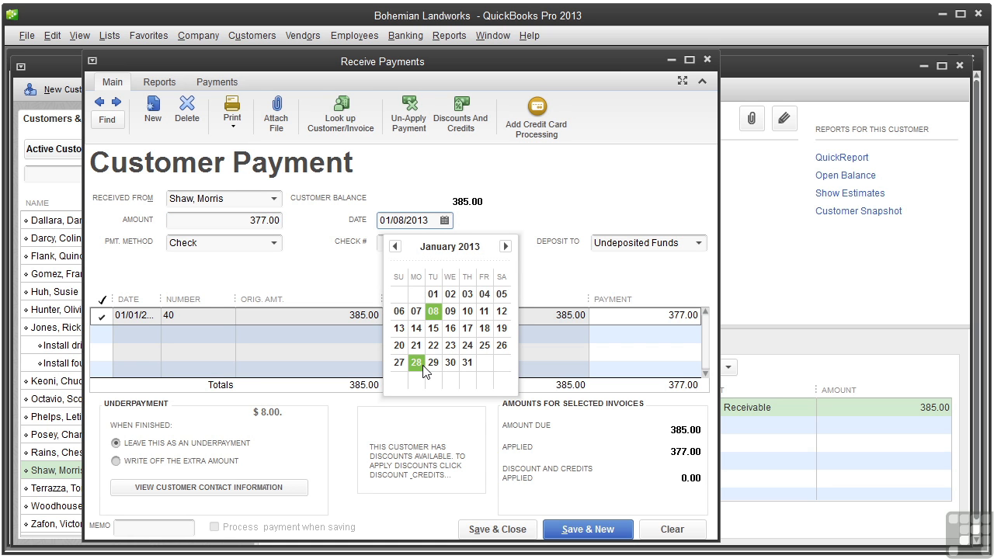
click(468, 345)
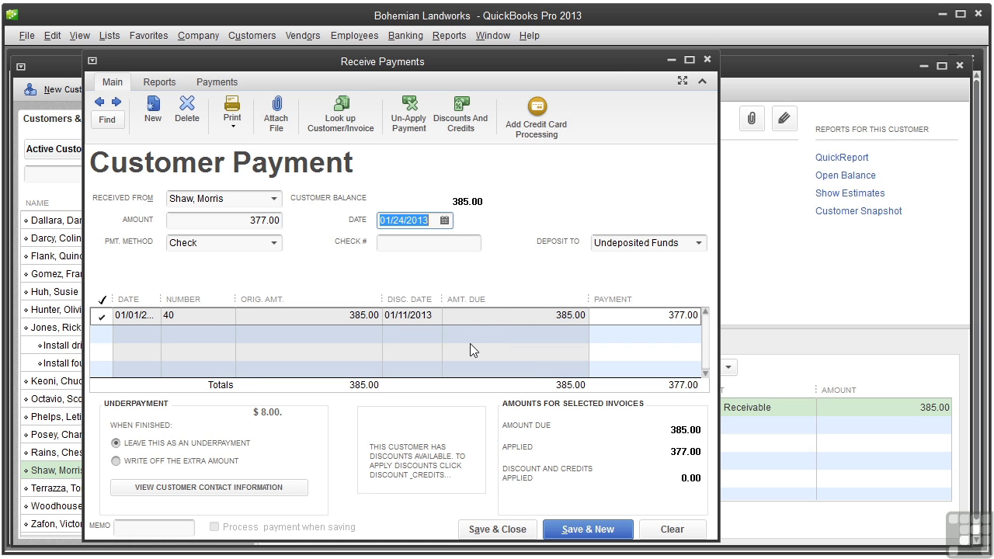
key(Tab)
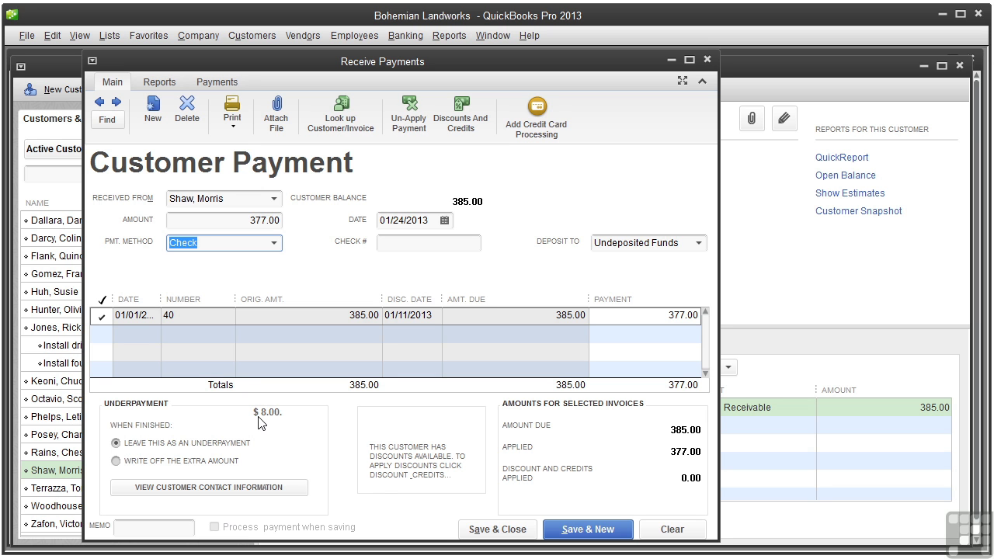
Apply an 8.00 discount to invoice 40 with the Discounts account and no class, and save the payment, leaving a new blank payment form.
click(455, 122)
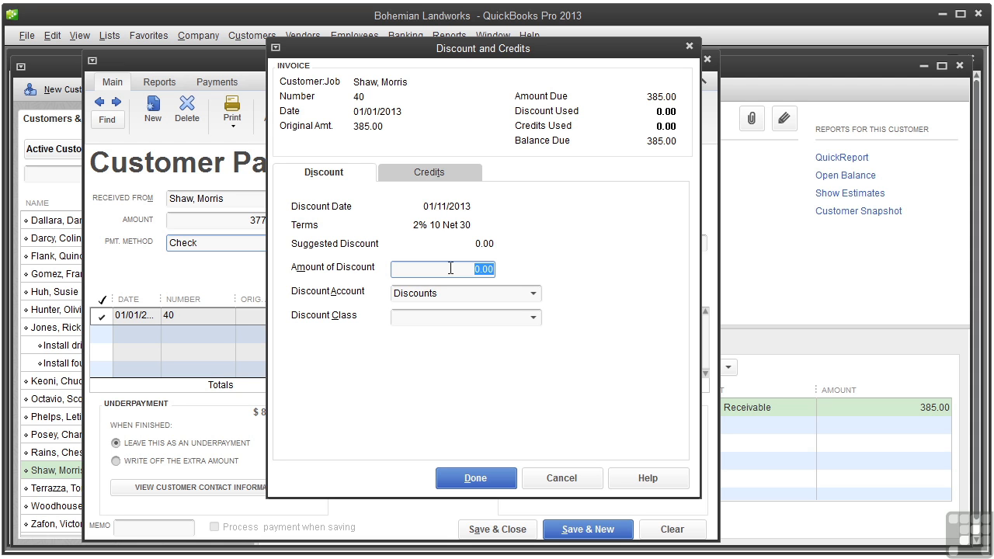
drag(482, 265, 475, 267)
text(8)
click(534, 294)
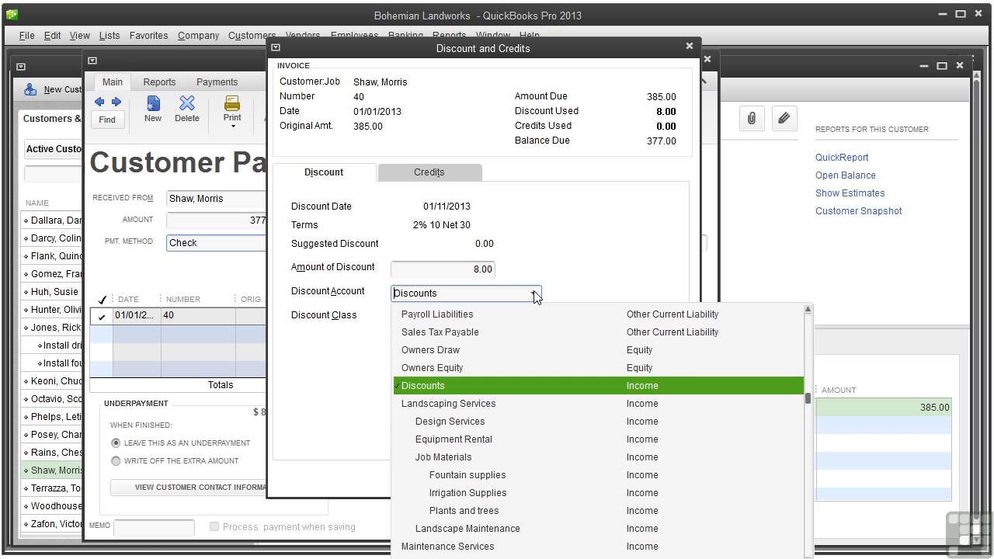
click(467, 385)
click(467, 477)
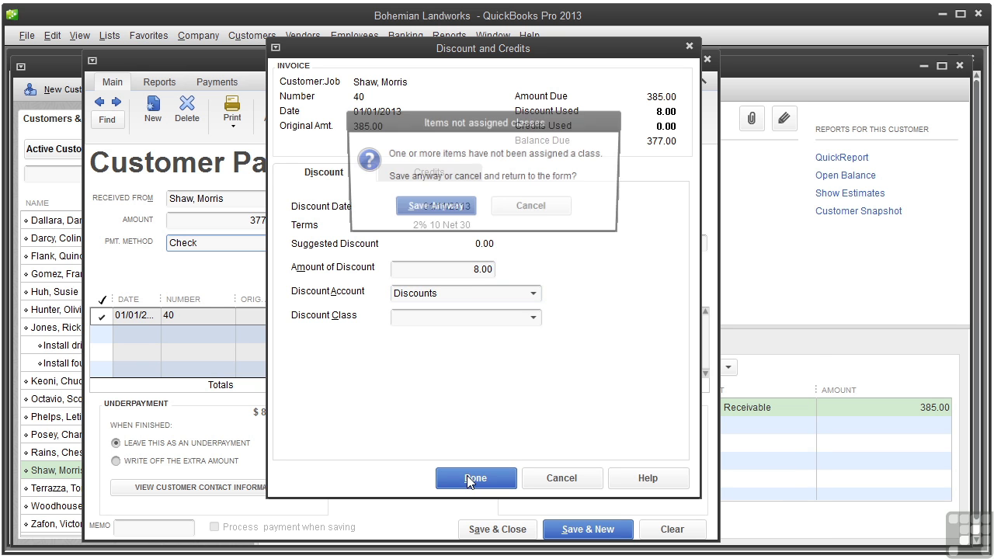
click(466, 206)
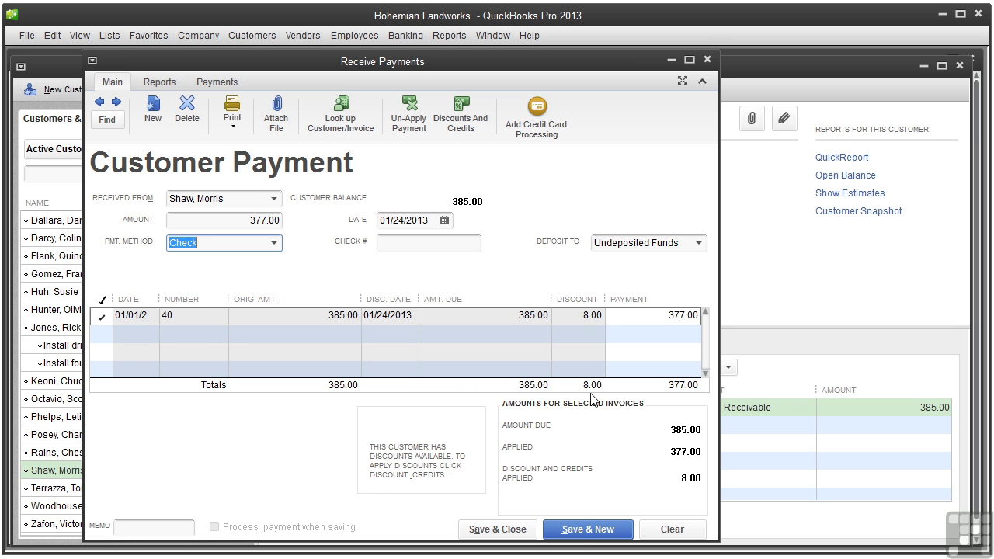
click(579, 531)
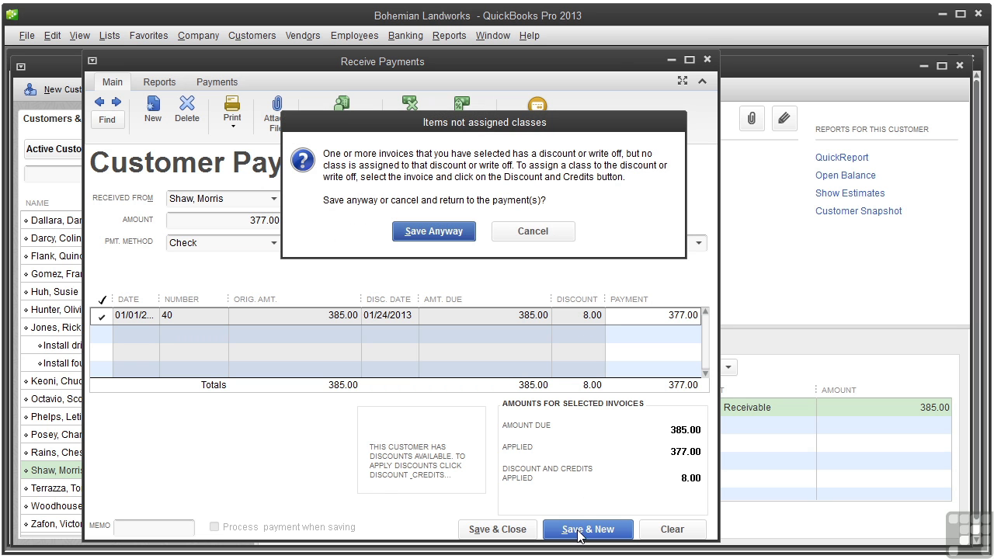
click(448, 233)
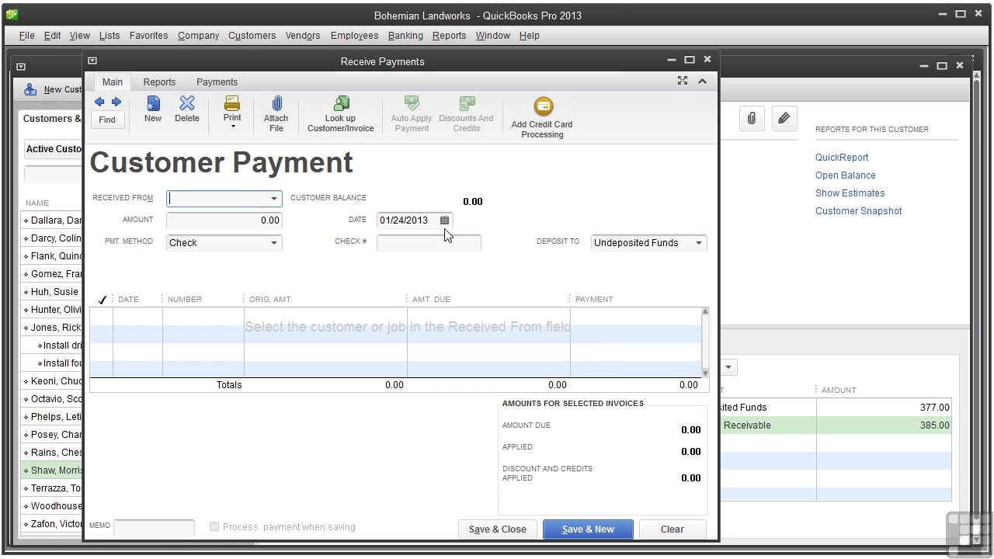
Choose the customer listed after the Remove lawn job as the payer and select invoice 24 for payment, keeping automatic payment calculation on.
click(274, 199)
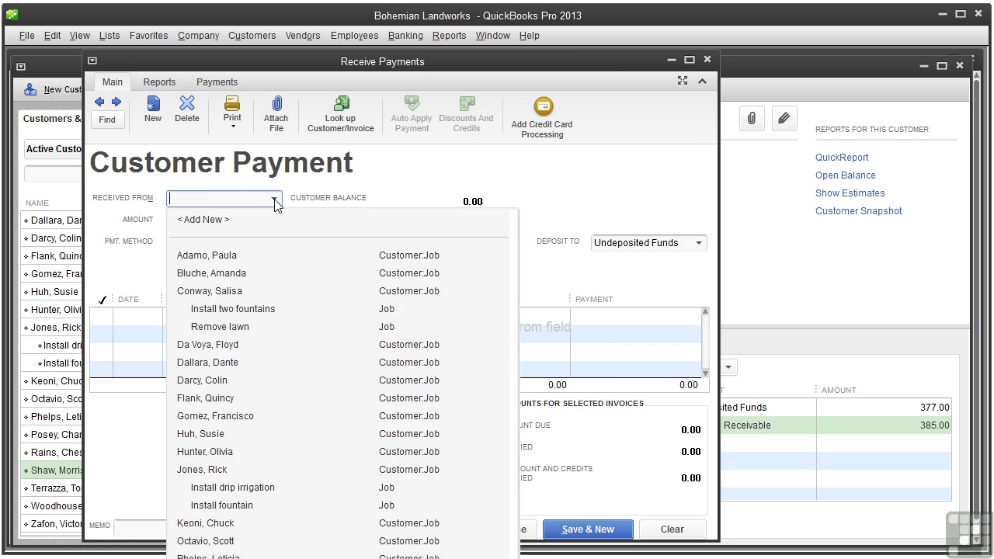
click(241, 345)
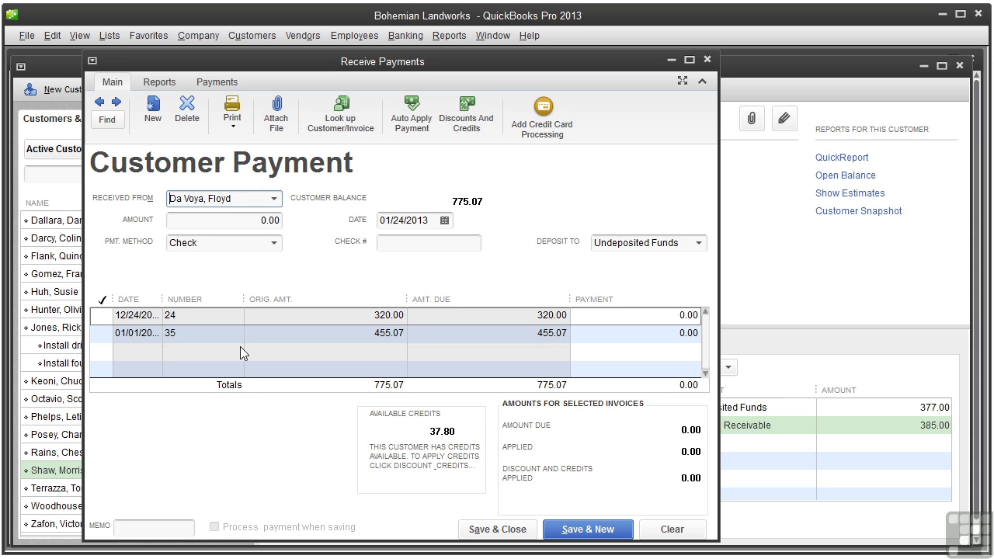
click(102, 316)
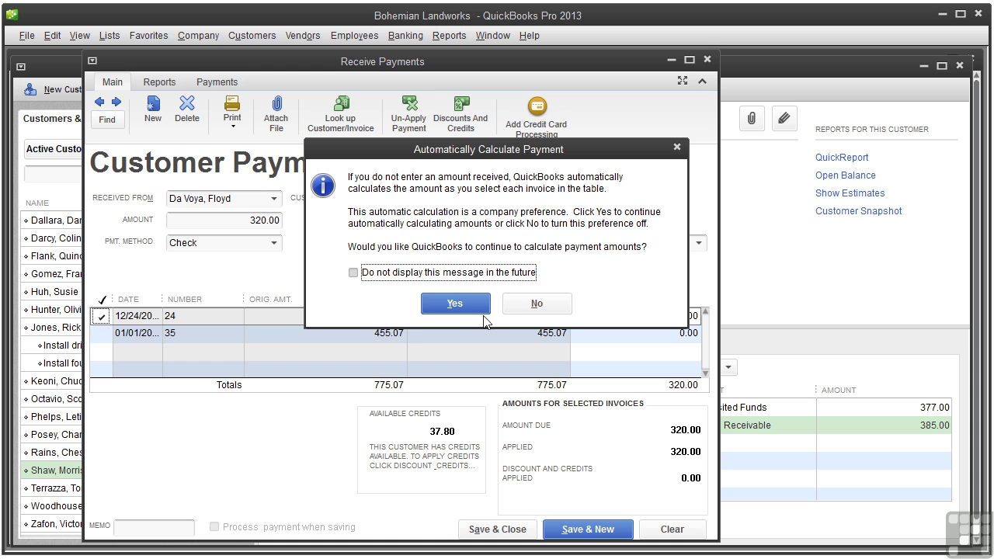
click(438, 303)
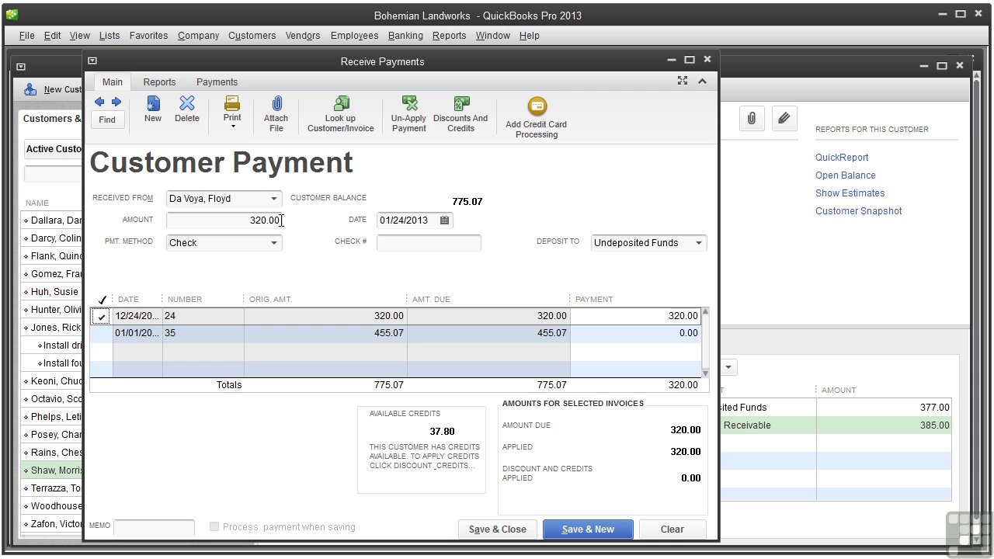
Try selecting invoice 35 and deselecting invoice 24, and restore the selection to invoice 24 only.
click(108, 329)
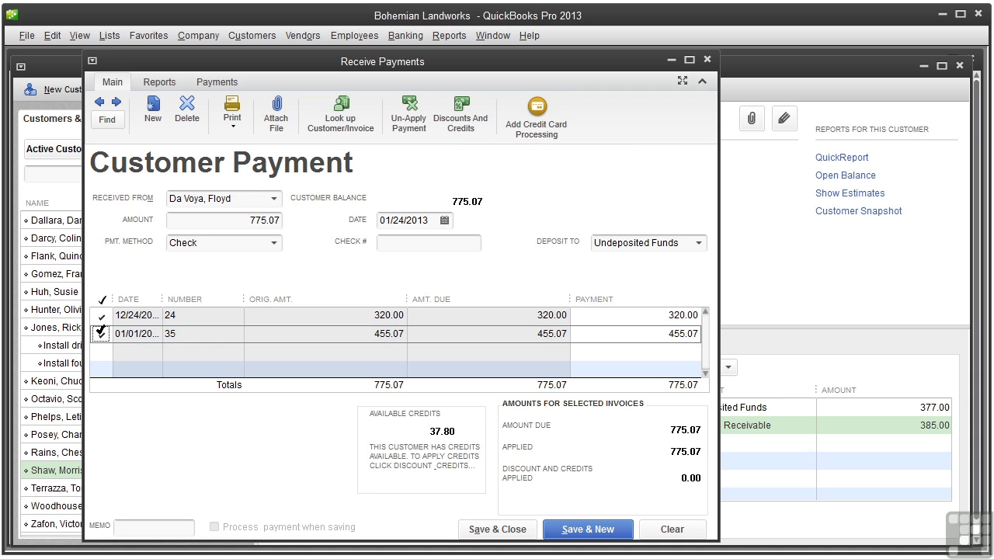
click(100, 316)
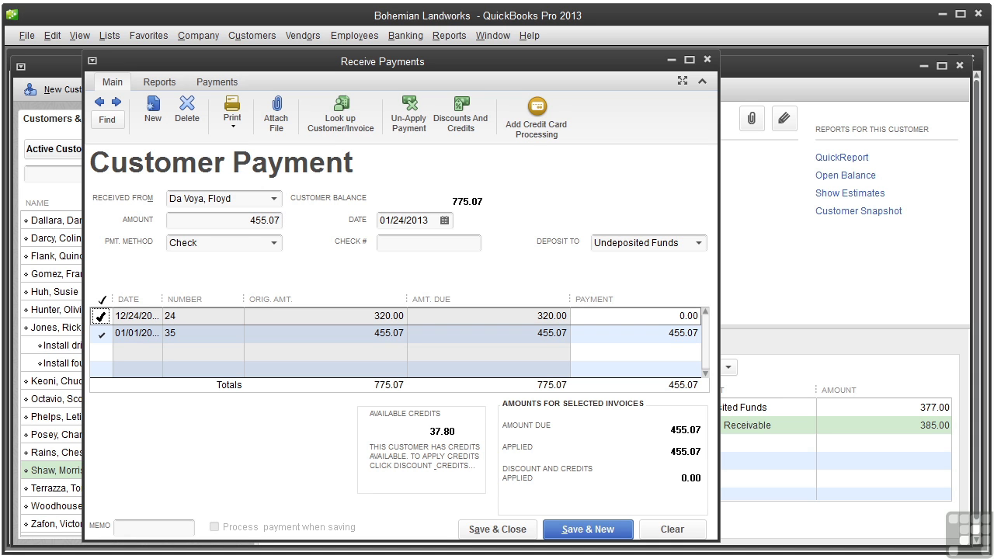
click(100, 316)
click(100, 334)
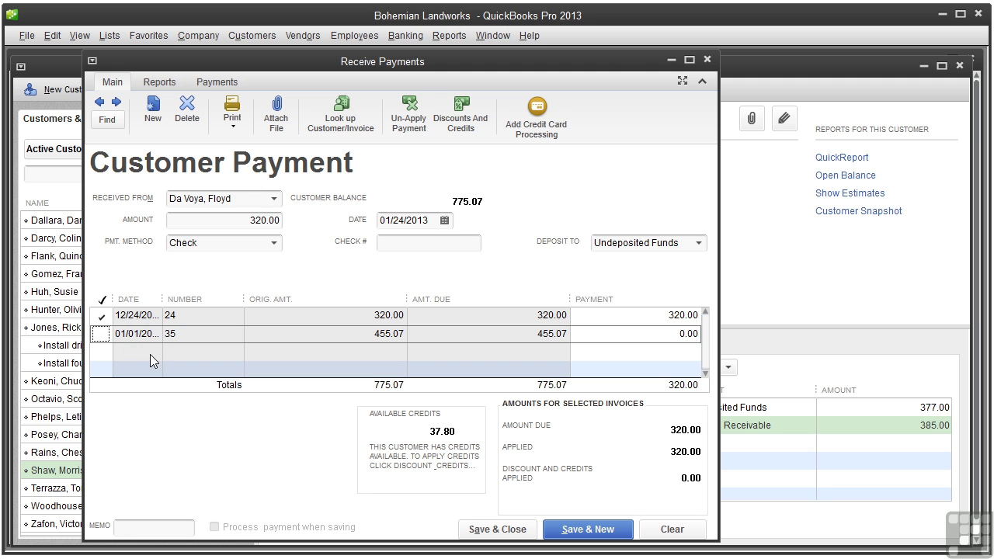
Save the payment for invoice 24 and close the payment form.
click(517, 530)
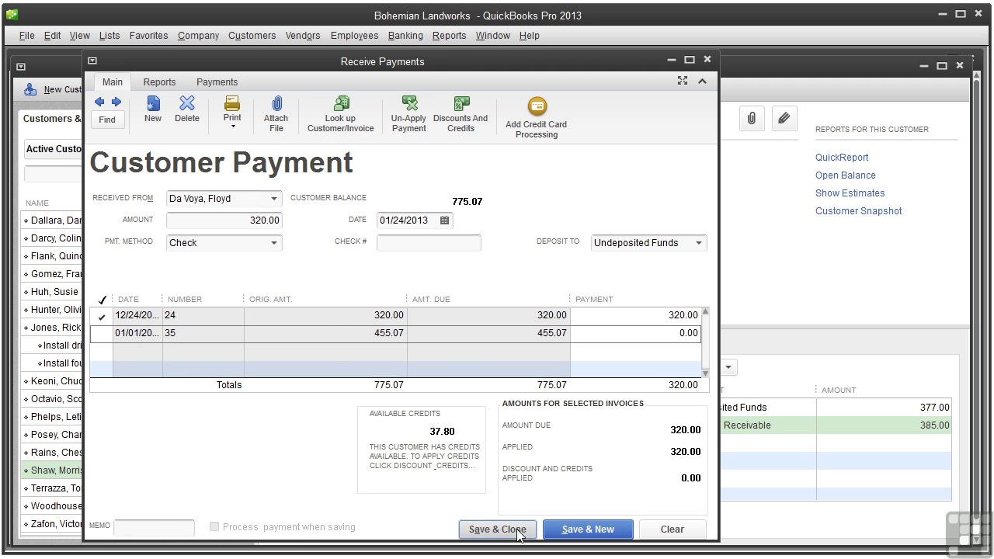